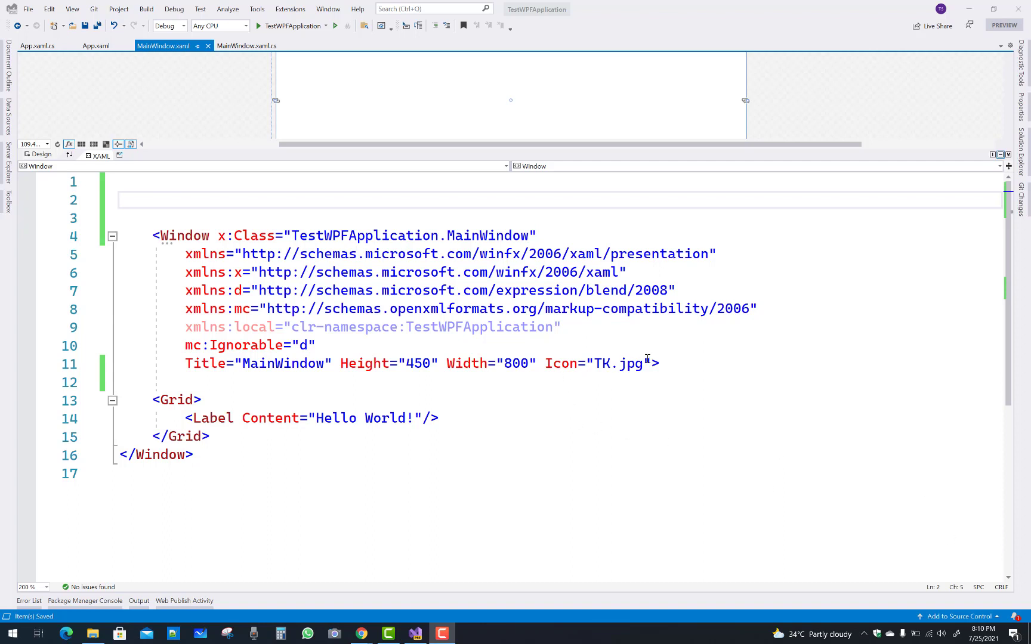
- Select the Icon attribute on line 11 and start the app with debugging
left_click_drag(650, 364, 545, 363)
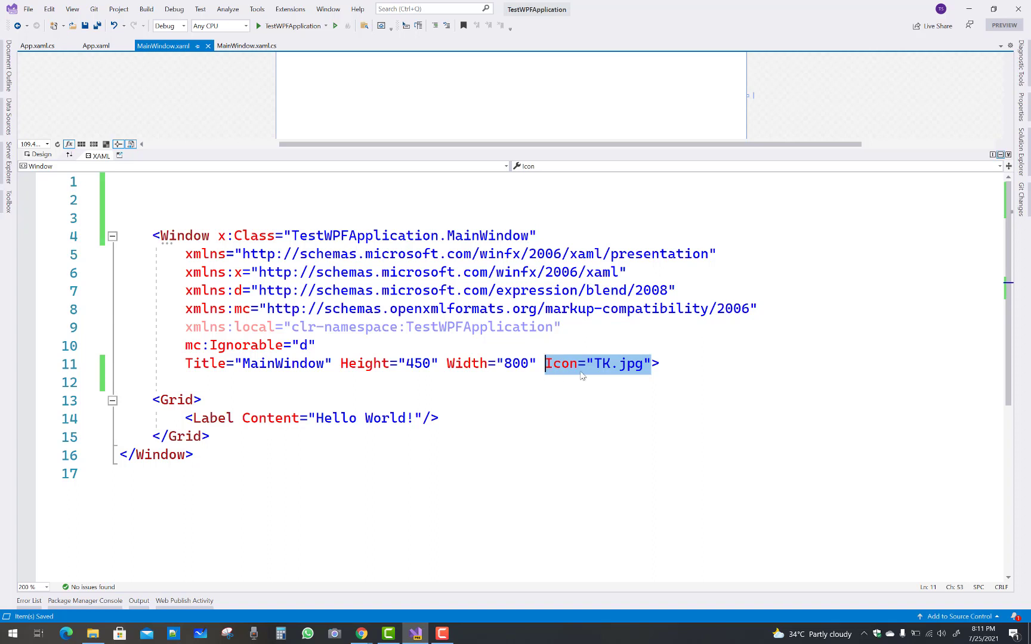
left_click(85, 25)
left_click(293, 25)
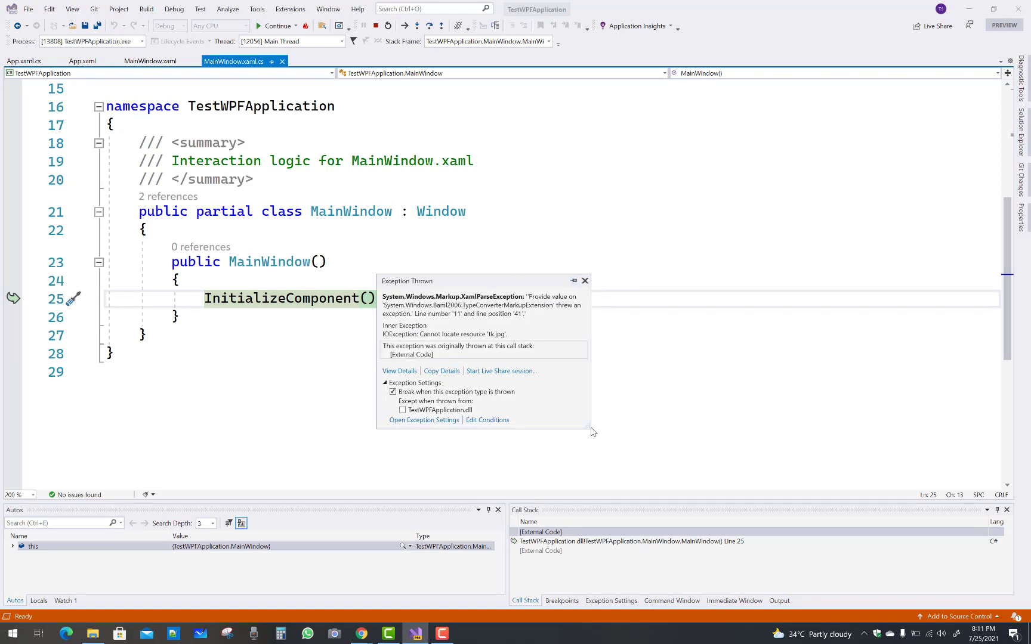
- Enlarge and read the exception saying resource 'tk.jpg' cannot be located, then dismiss it
left_click_drag(591, 431, 802, 545)
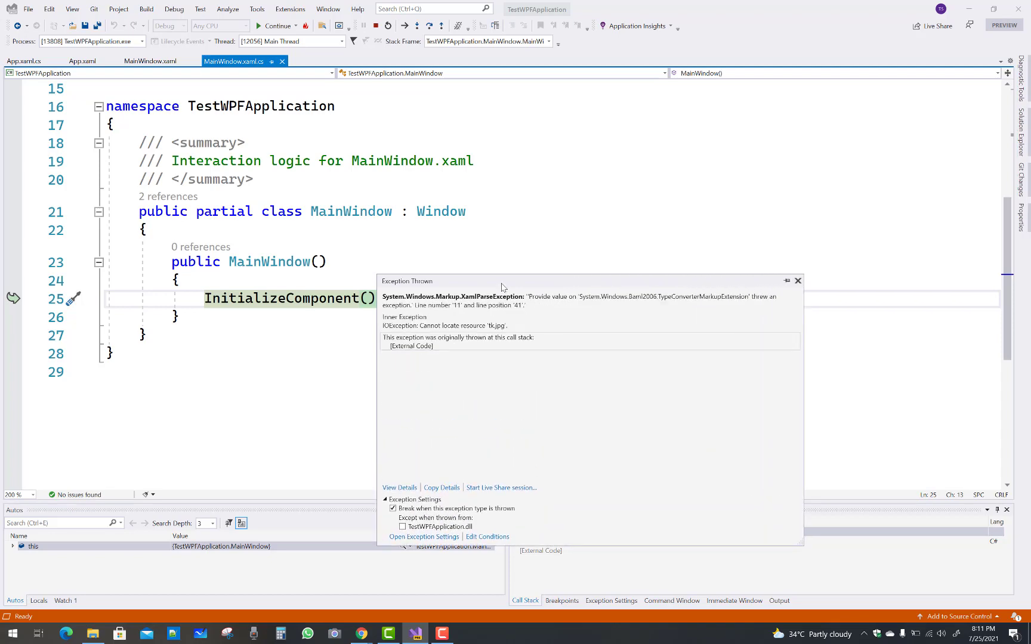
left_click_drag(502, 281, 375, 182)
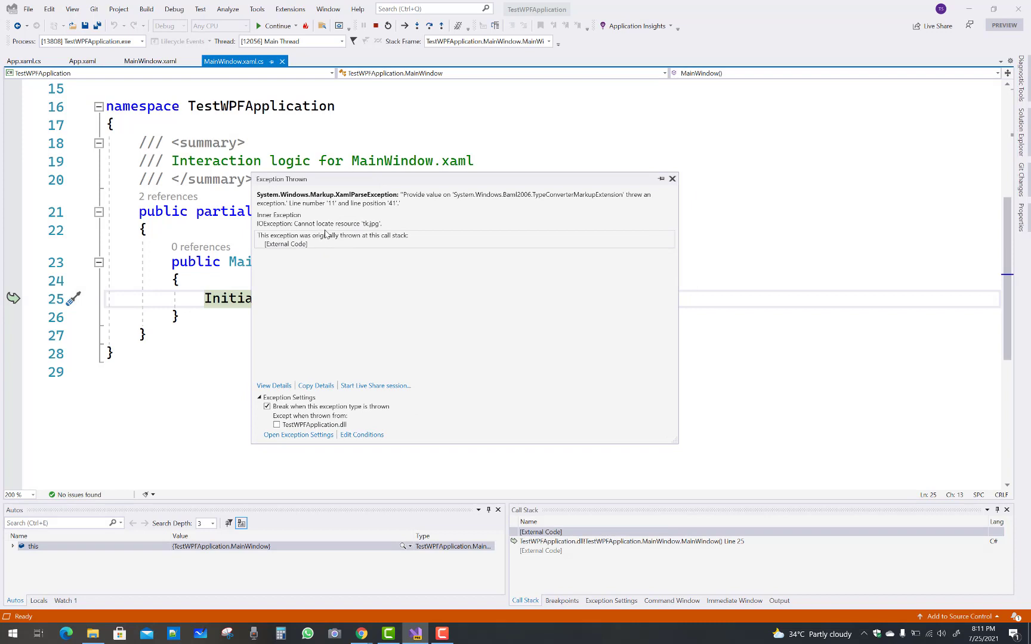
left_click_drag(387, 224, 280, 227)
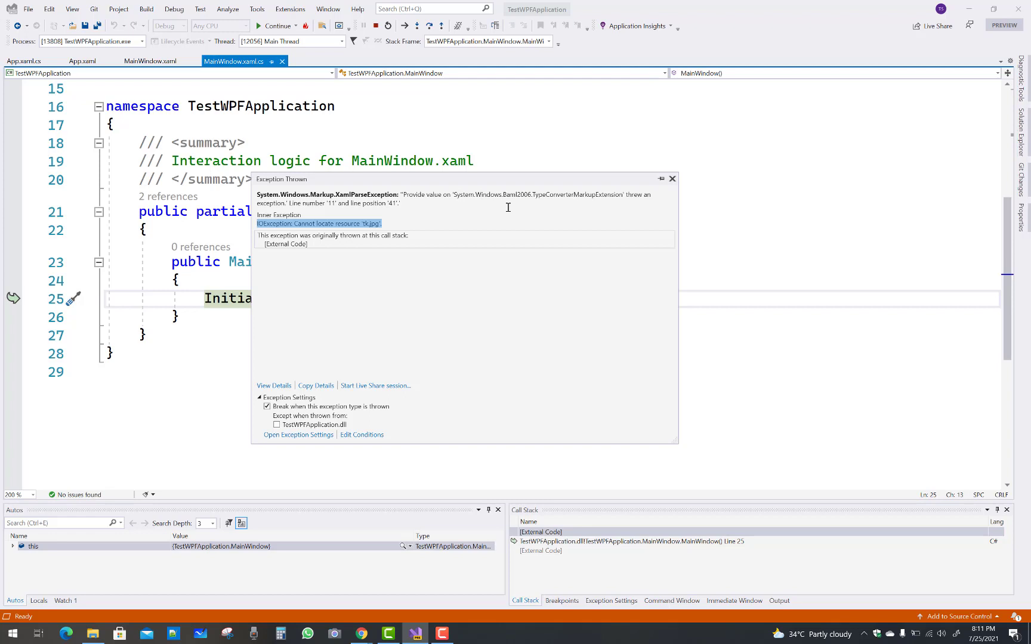
left_click(431, 216)
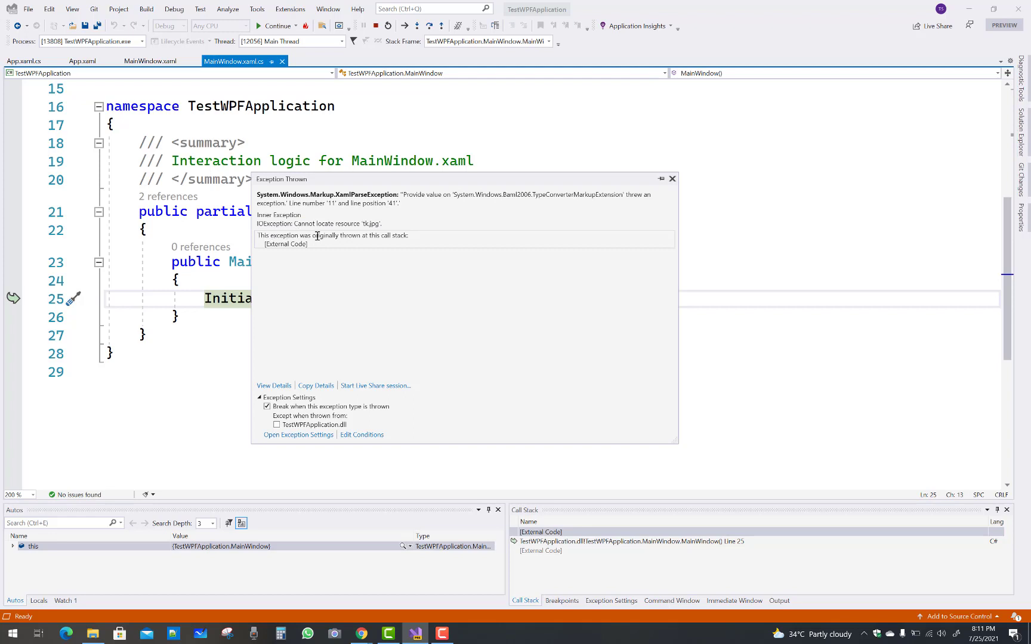
left_click(672, 179)
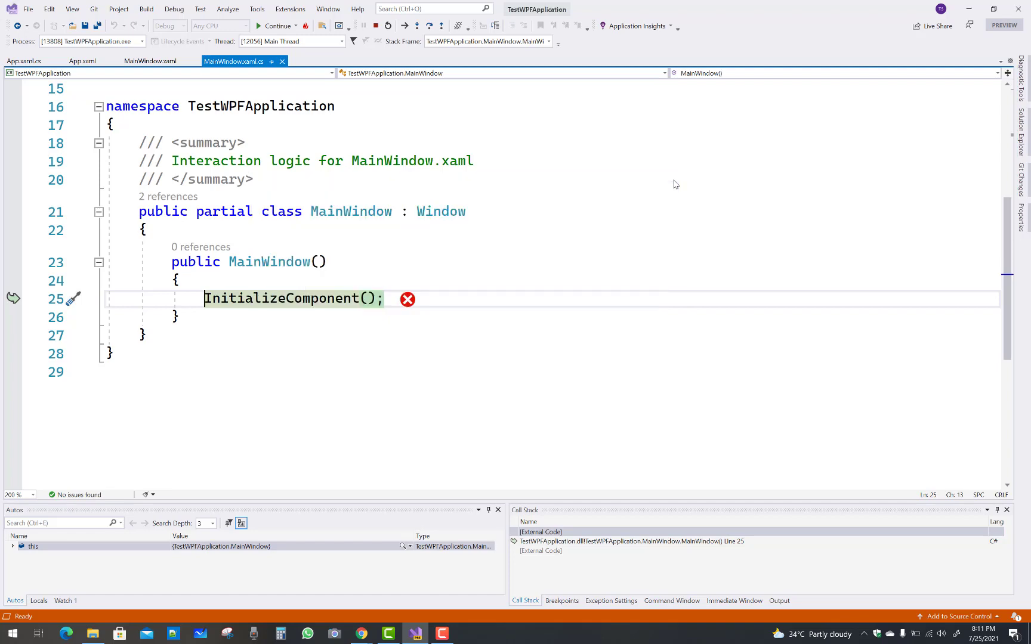
- Stop debugging, return to MainWindow.xaml, and pin Solution Explorer with TK.jpg selected
left_click(378, 27)
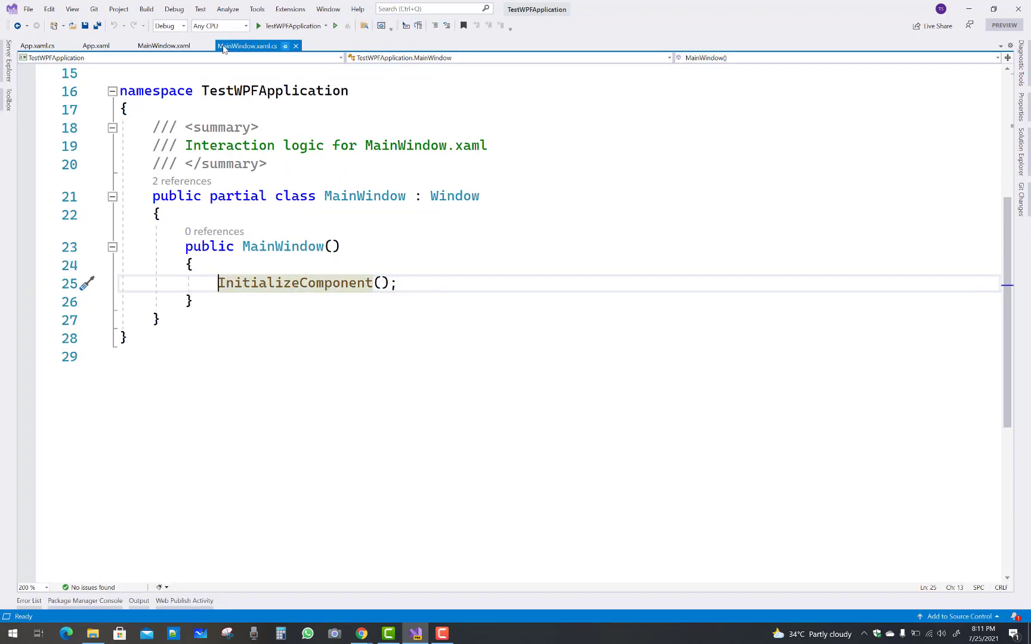
left_click(164, 46)
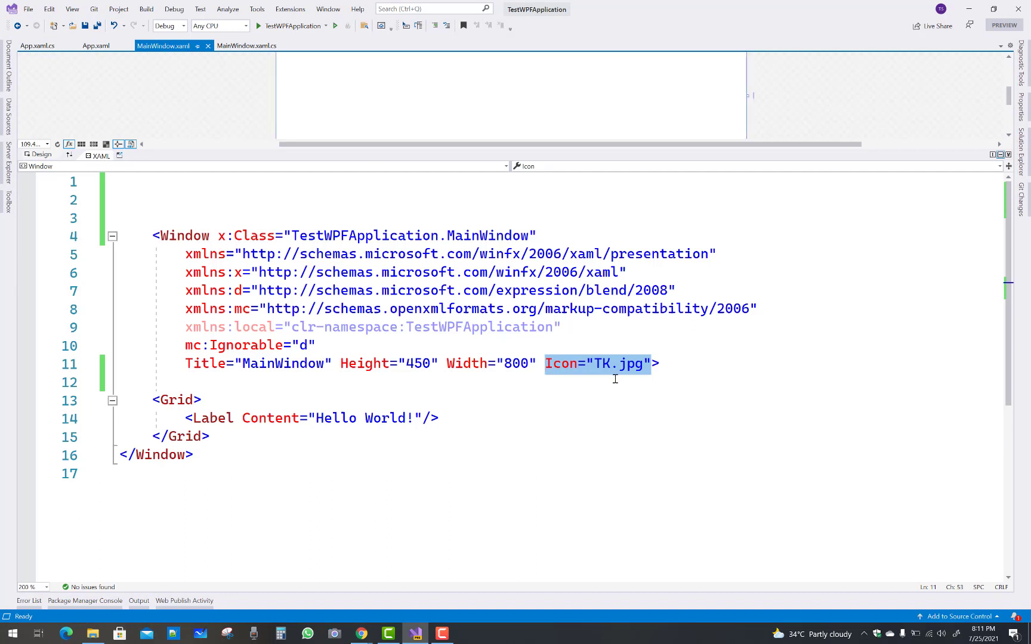
left_click(615, 379)
left_click_drag(645, 365, 594, 364)
left_click(1021, 149)
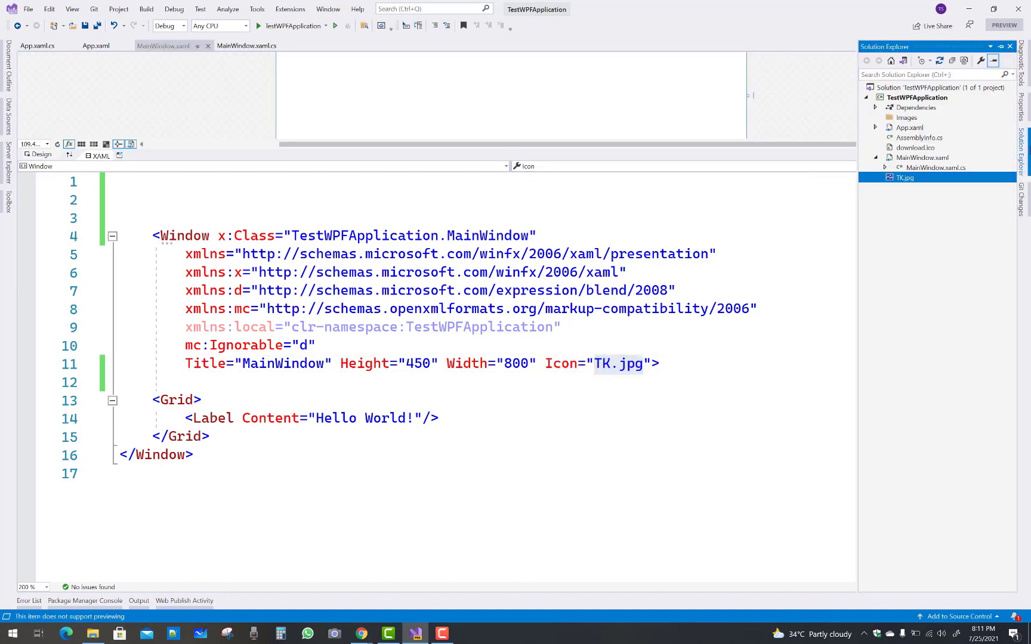
left_click(1007, 49)
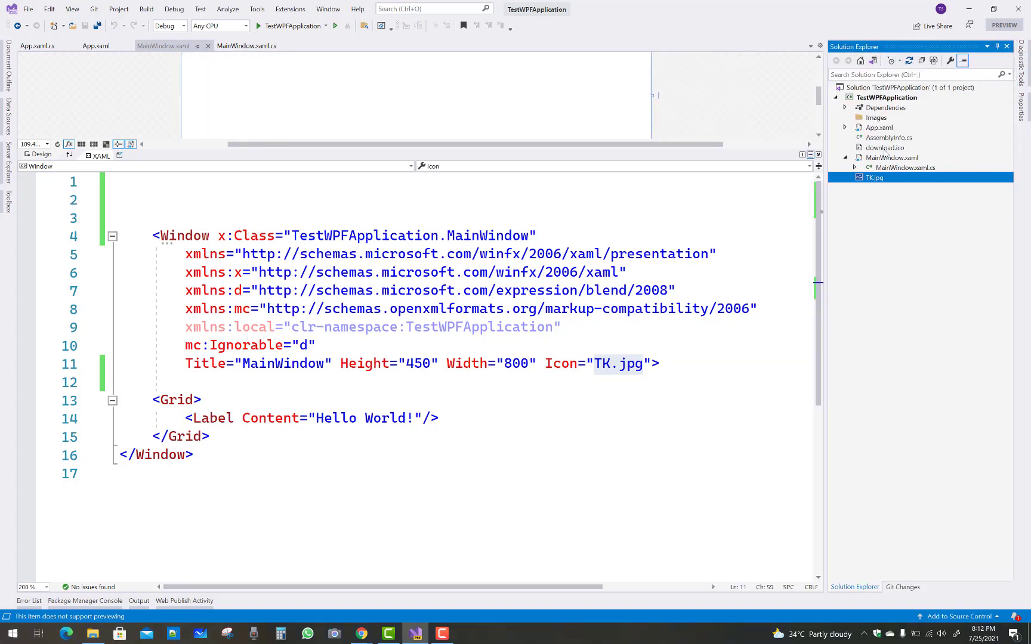
- Change TK.jpg's Build Action from None to Resource in its file Properties
mouse_move(874, 177)
right_click(875, 179)
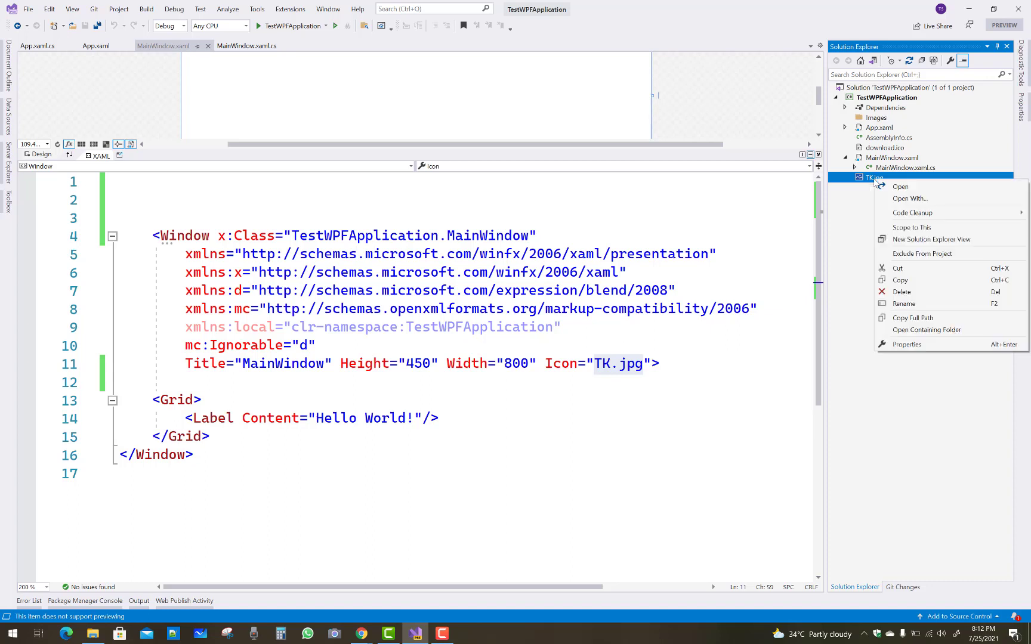
left_click(898, 345)
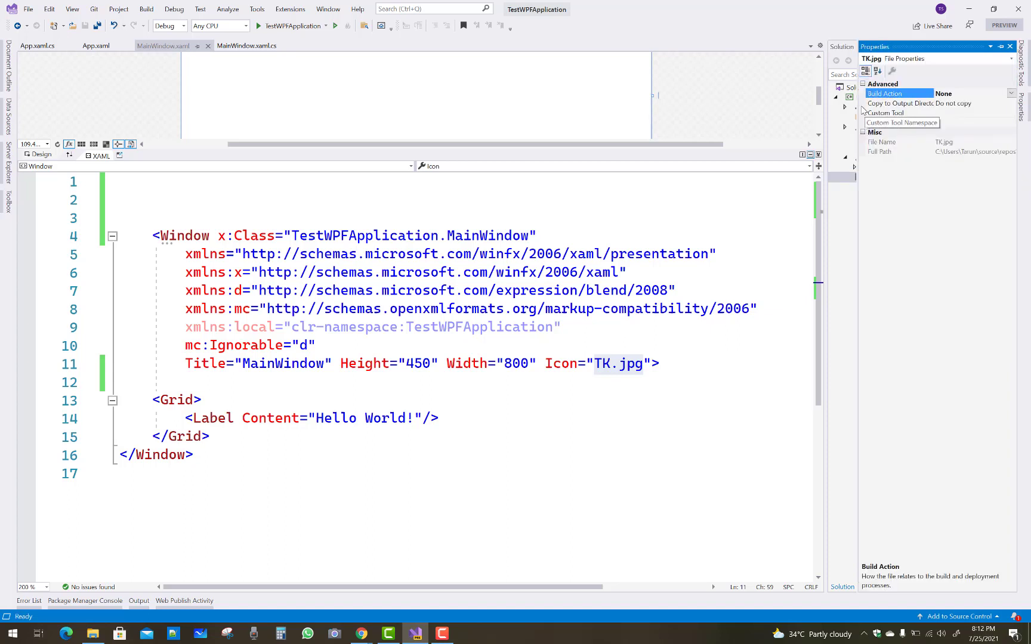
left_click(1011, 94)
left_click_drag(1011, 121, 1011, 189)
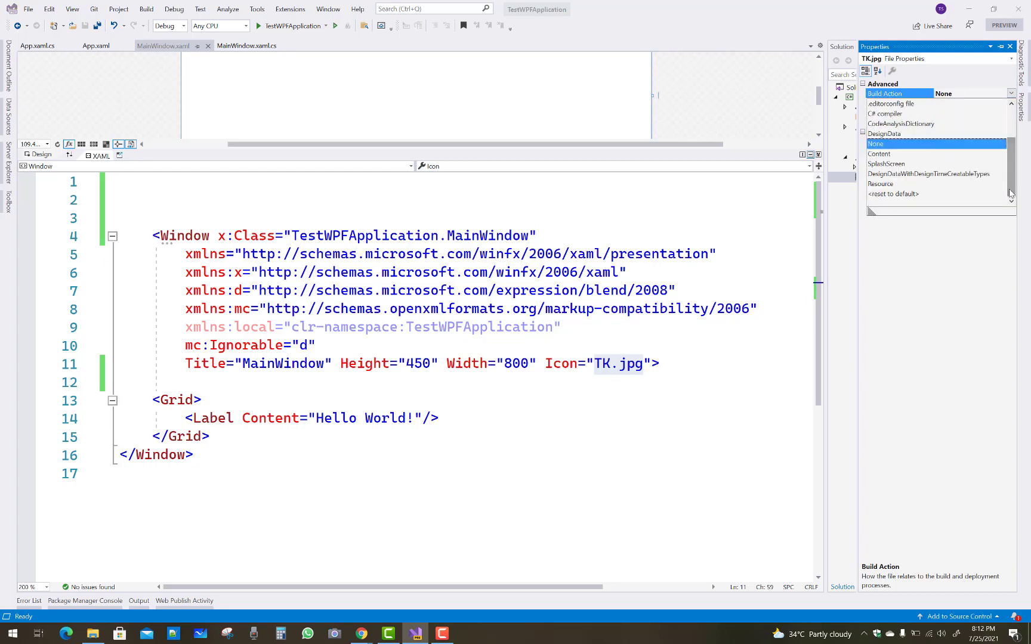
left_click(880, 183)
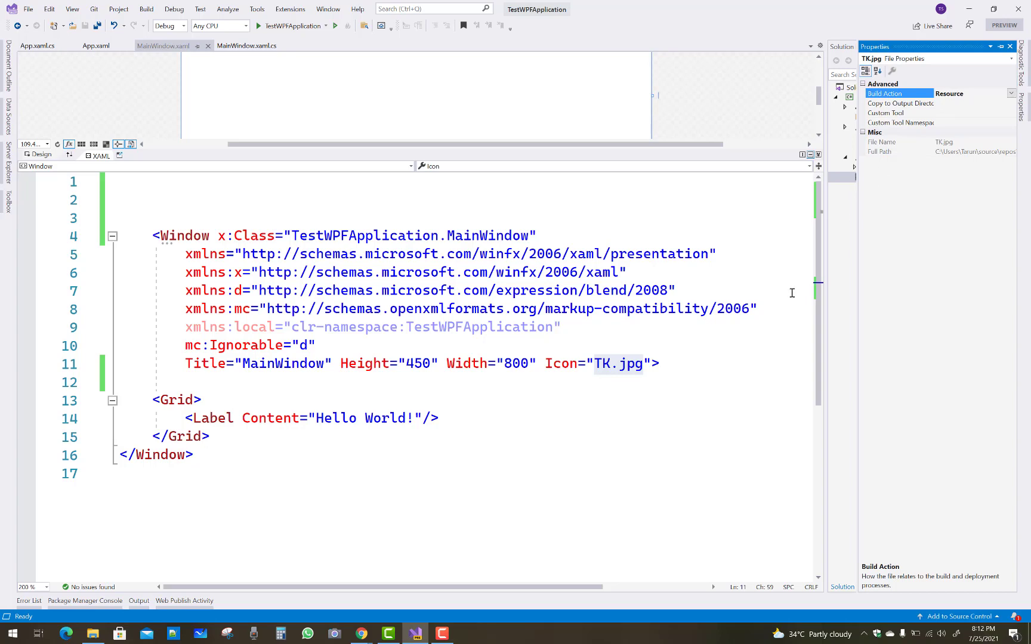
left_click(729, 329)
- Save all and rerun TestWPFApplication, getting the Hello World window with the TK icon
left_click(85, 26)
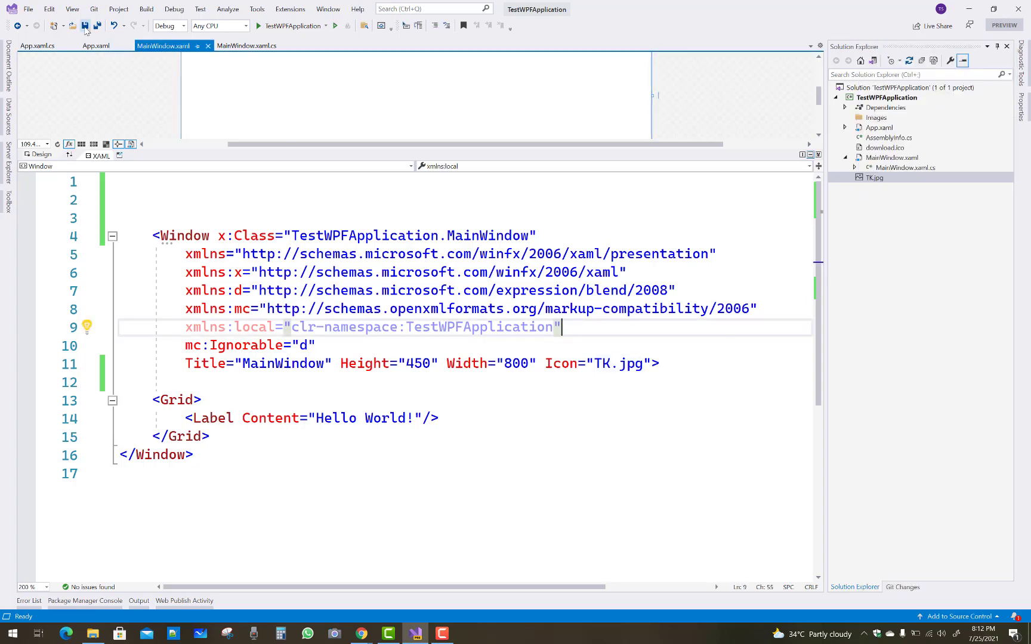
left_click(292, 27)
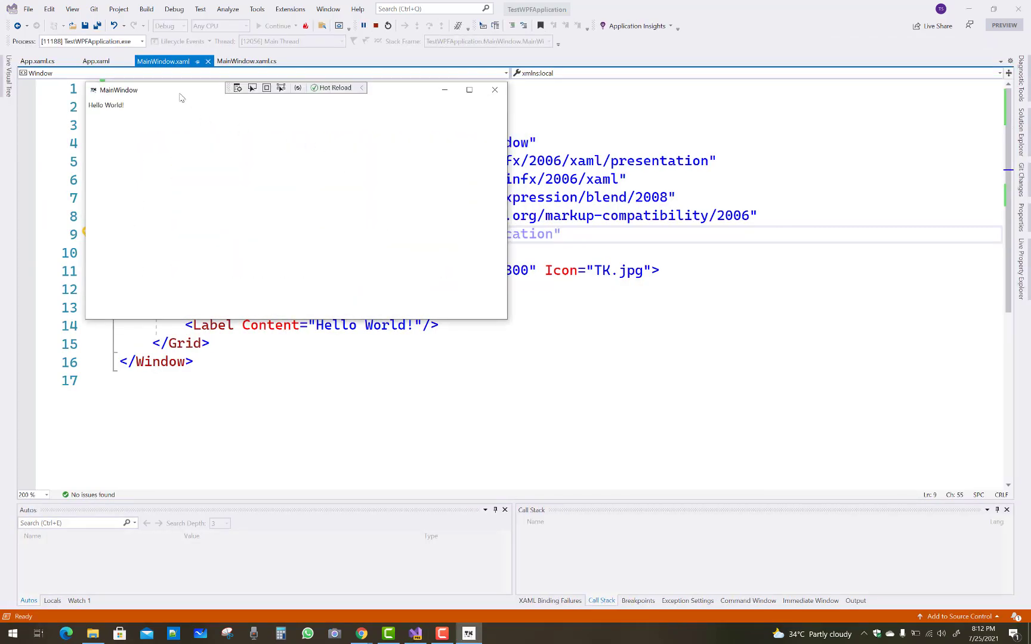
left_click_drag(181, 97, 326, 172)
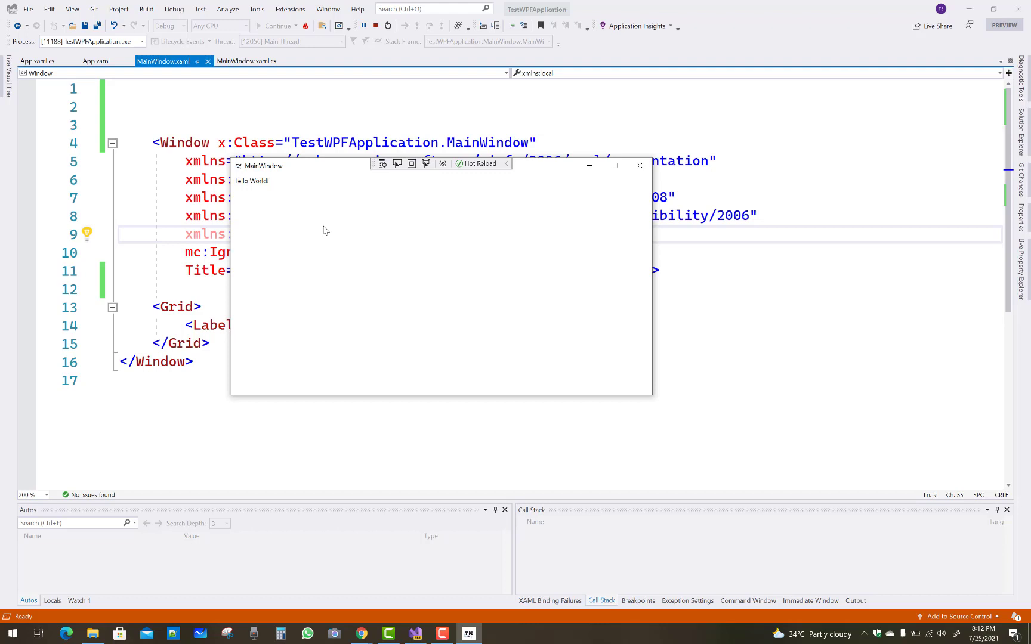
left_click(749, 288)
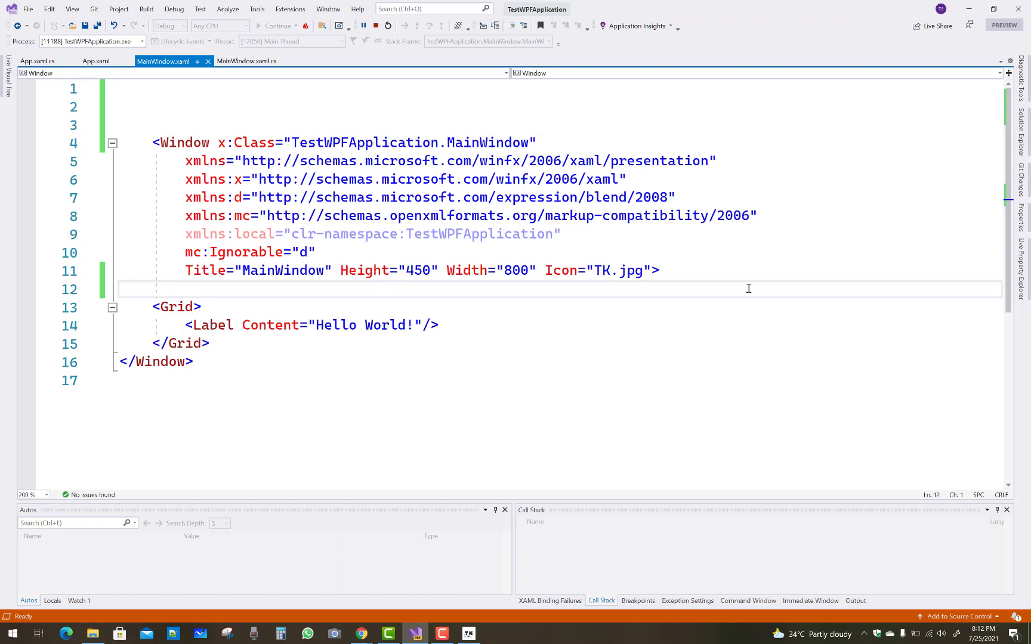